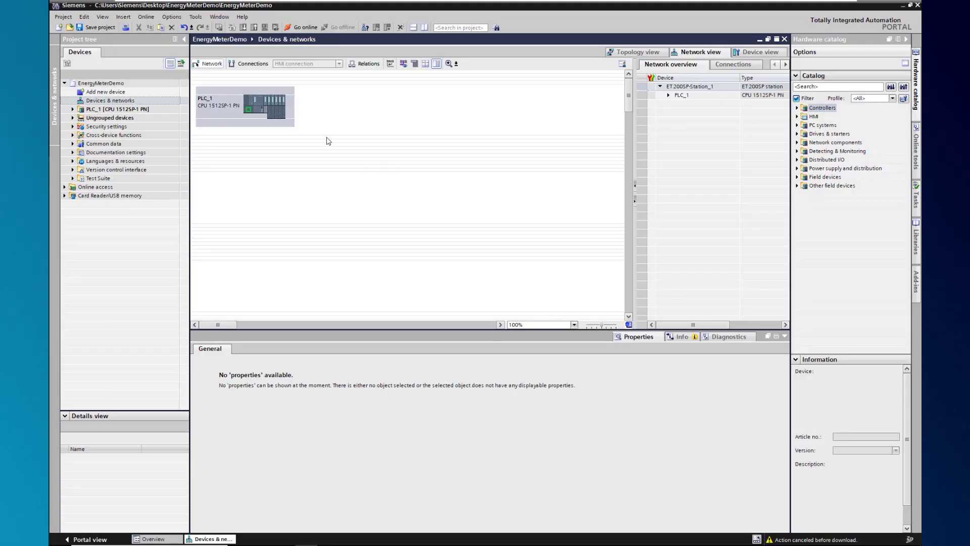
- Open the device view of PLC_1 (CPU 1512SP-1 PN) from the network overview
double_click(267, 100)
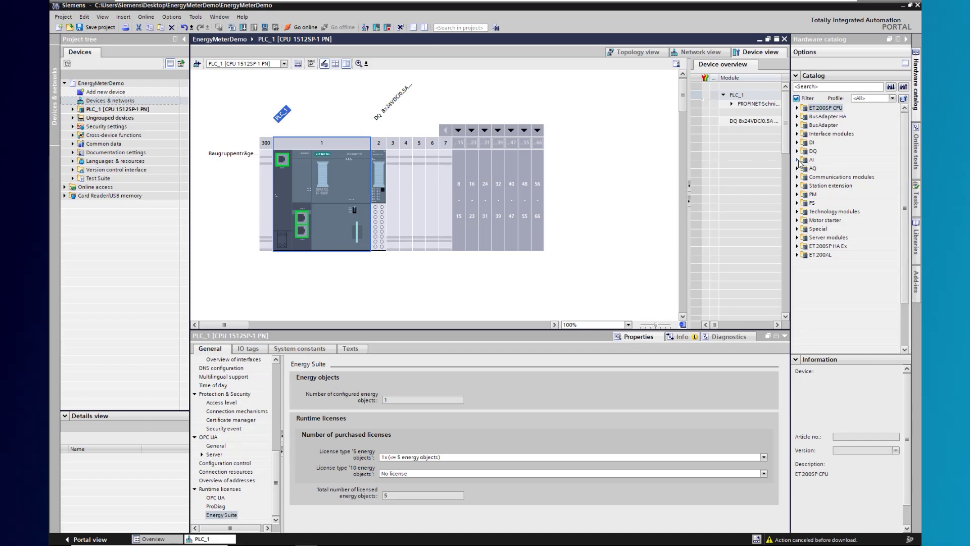
- Place the AI Energy Meter RC ST module 6ES7 134-6PA21-0BU0 into slot 3
left_click(798, 160)
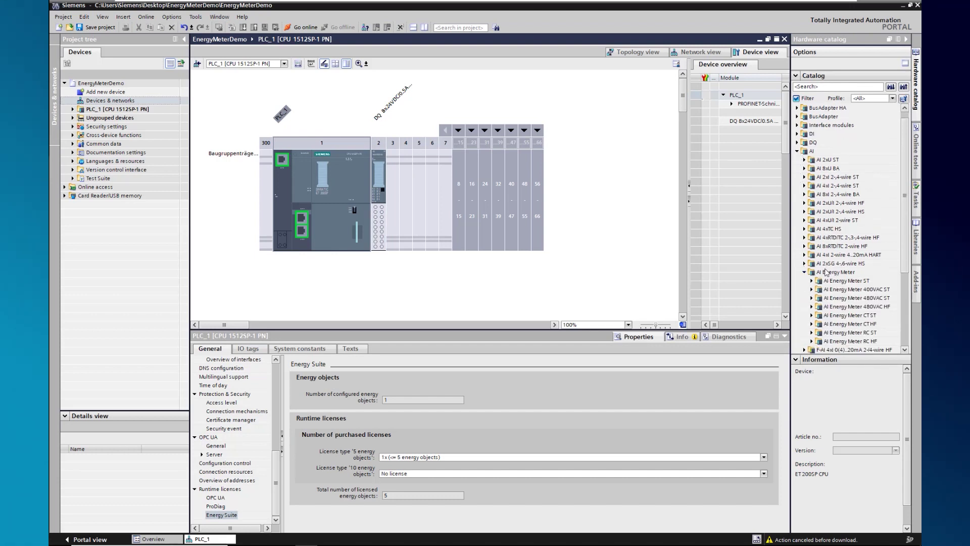
left_click(805, 280)
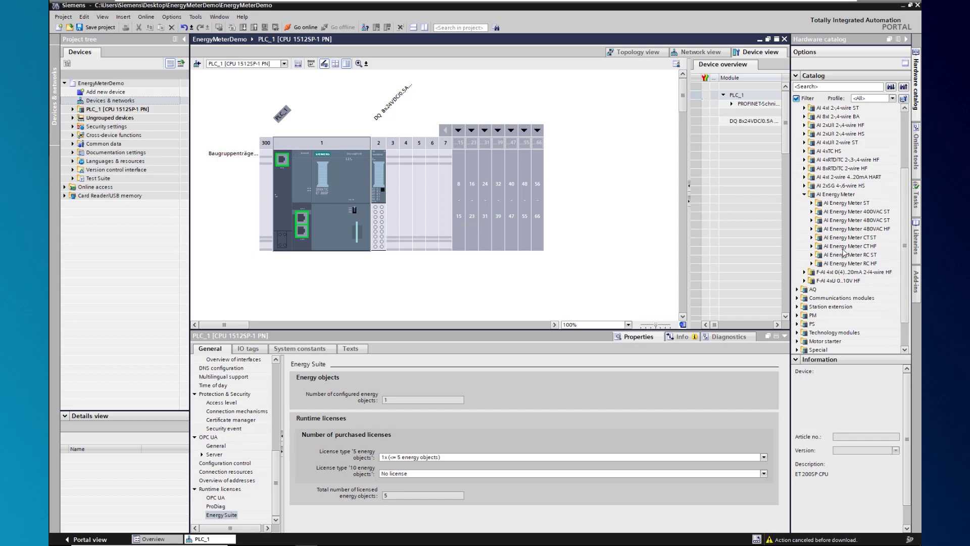
left_click(812, 255)
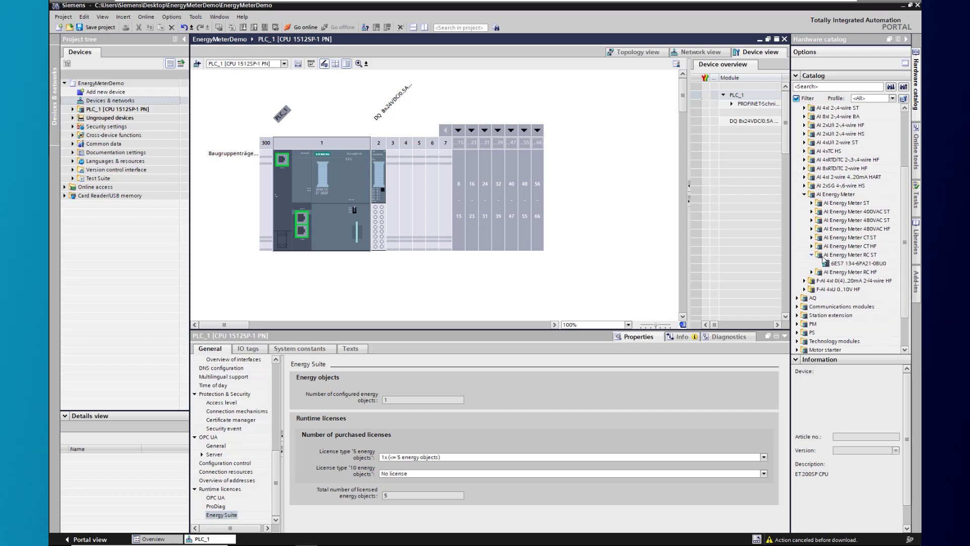
left_click(844, 263)
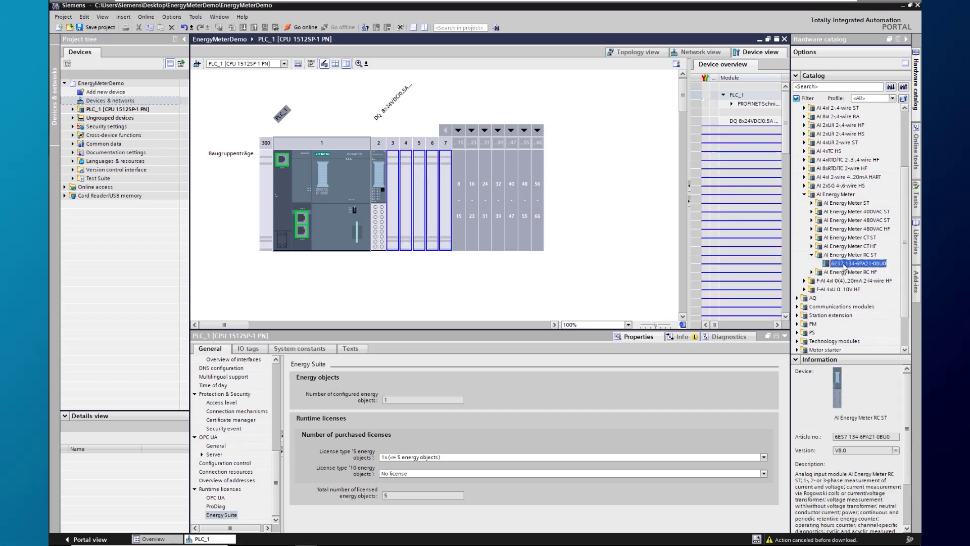
left_click_drag(843, 265, 396, 200)
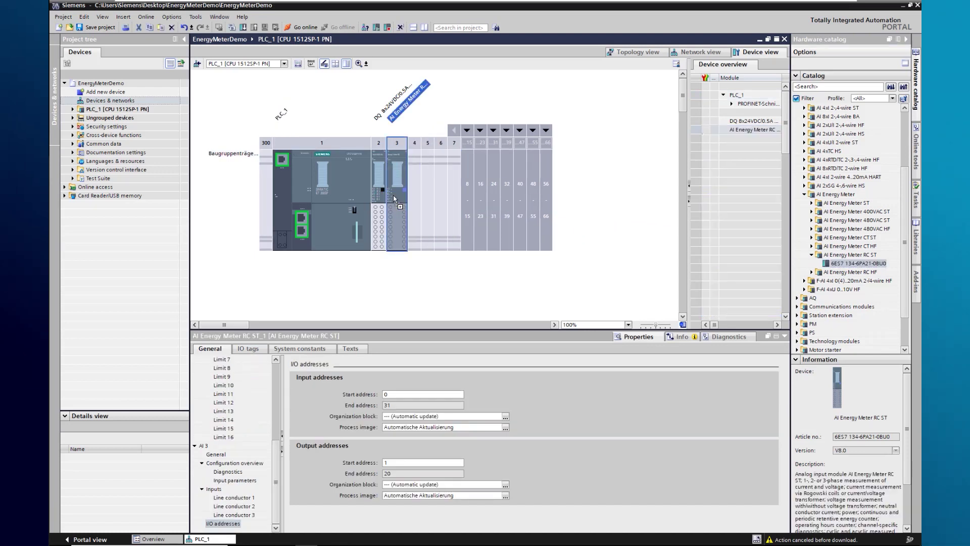
- Place the server module 6ES7 193-6PA00-0AA0 into slot 4
left_click_drag(905, 264, 905, 292)
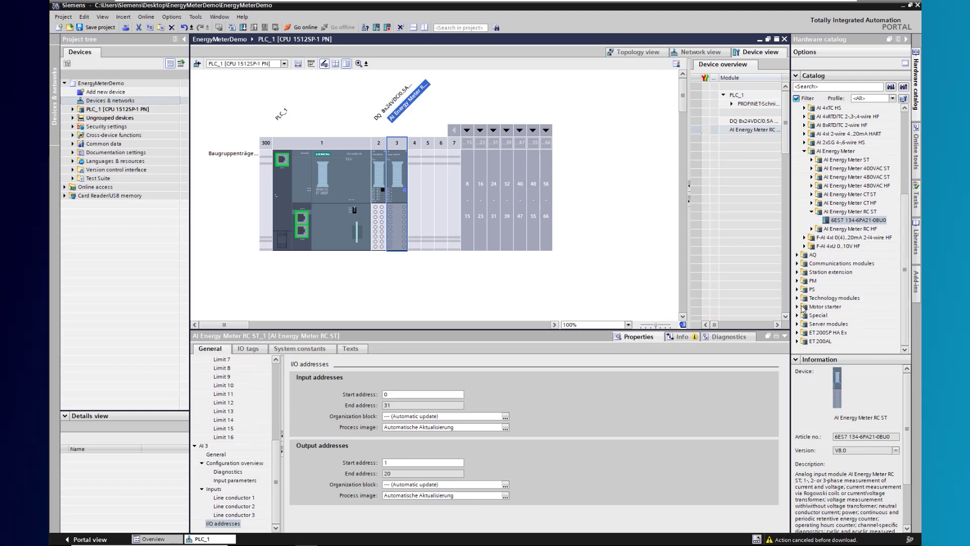
left_click(798, 325)
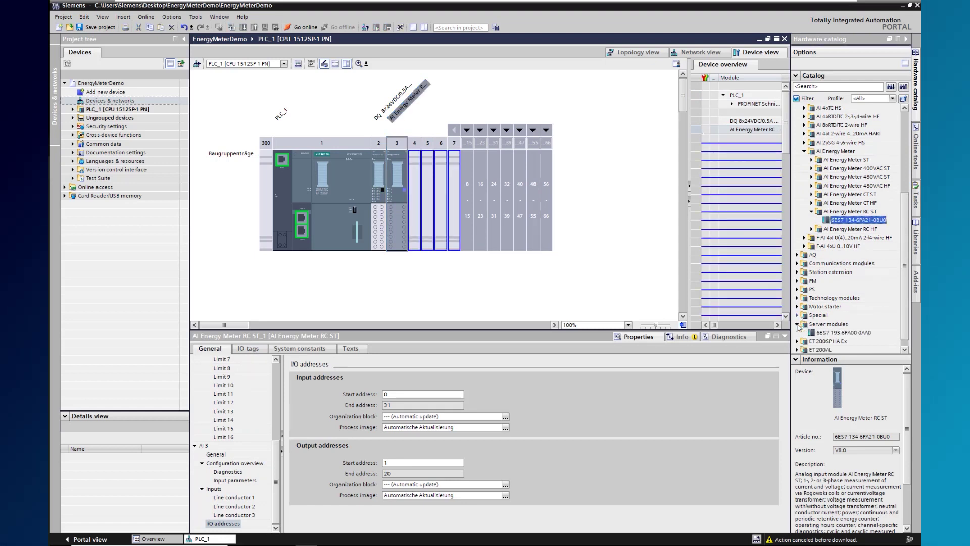
left_click_drag(827, 333, 417, 208)
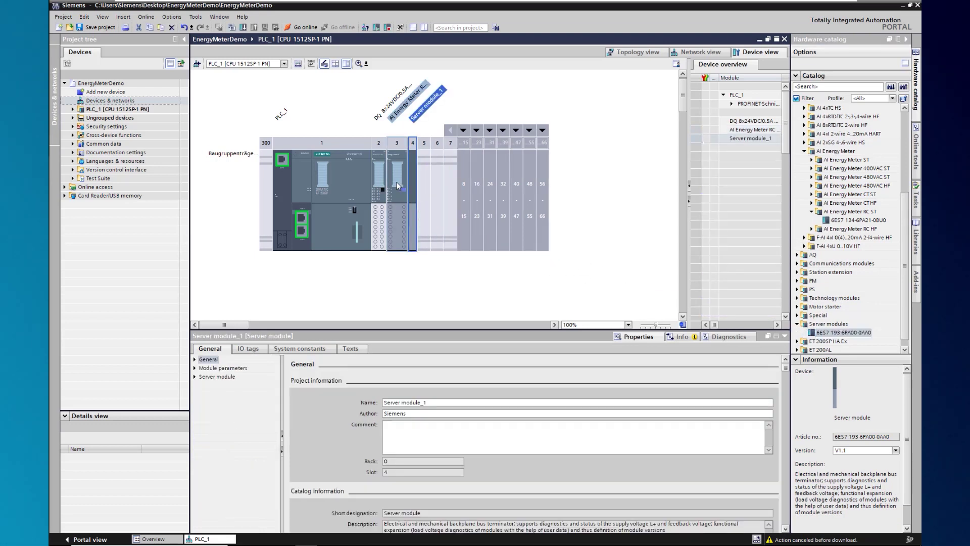
- Select the energy meter in slot 3 and bring up its AI configuration properties
left_click(393, 182)
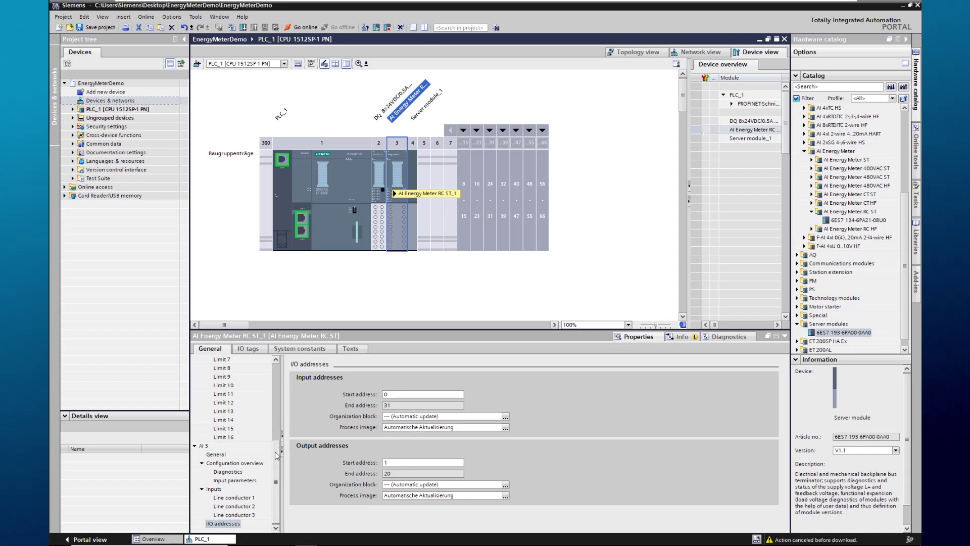
scroll(281, 401, "up", 3)
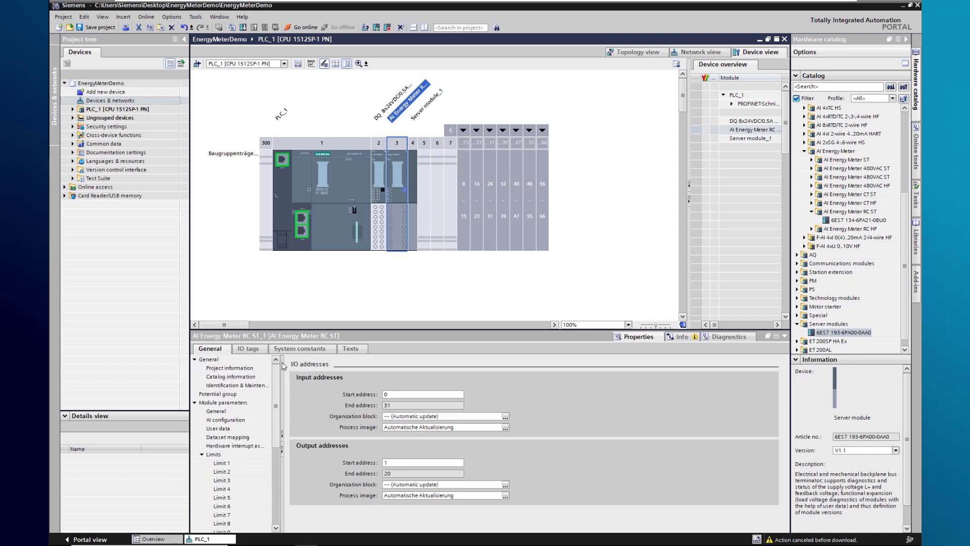
scroll(235, 412, "up", 4)
left_click(223, 412)
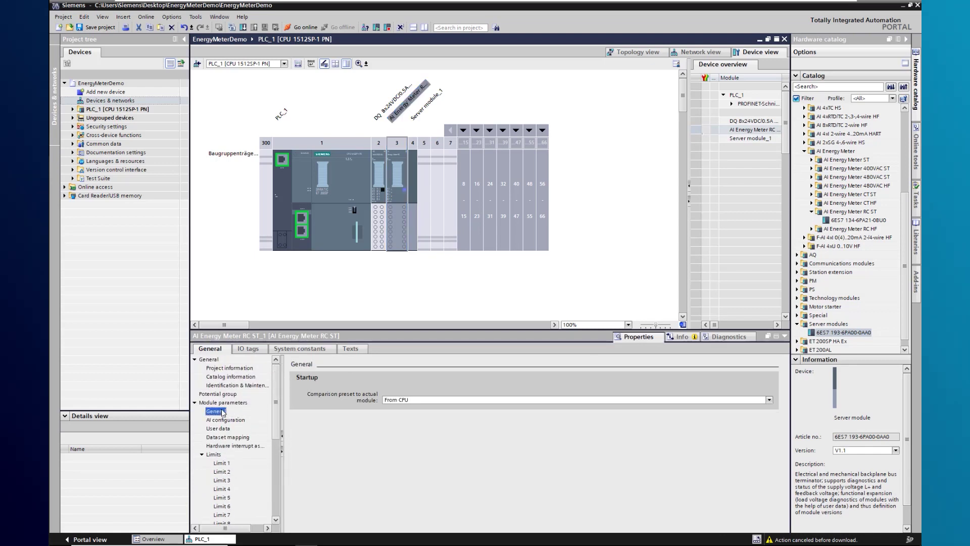
left_click(220, 420)
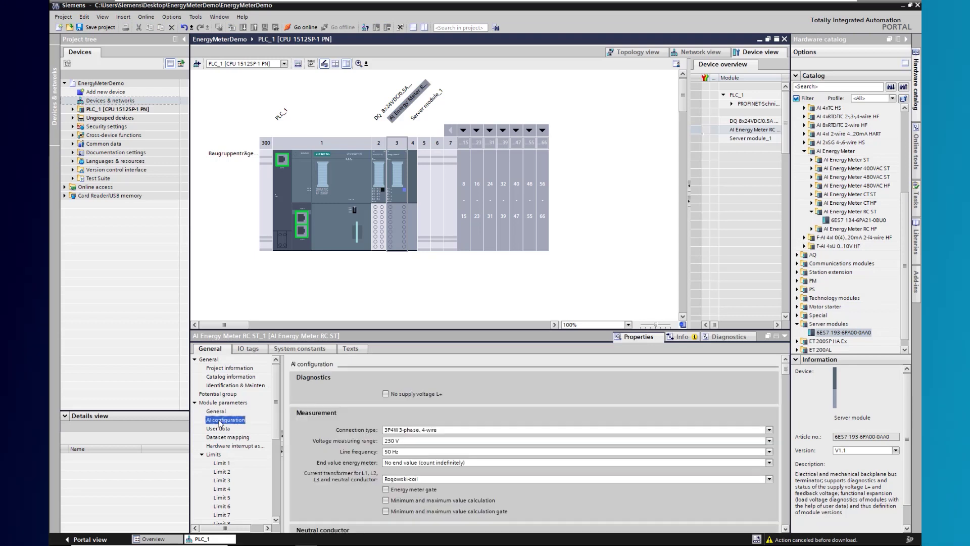
- Keep connection type 3P4W 3-phase 4-wire, 230 V measuring range and 50 Hz line frequency
left_click(418, 431)
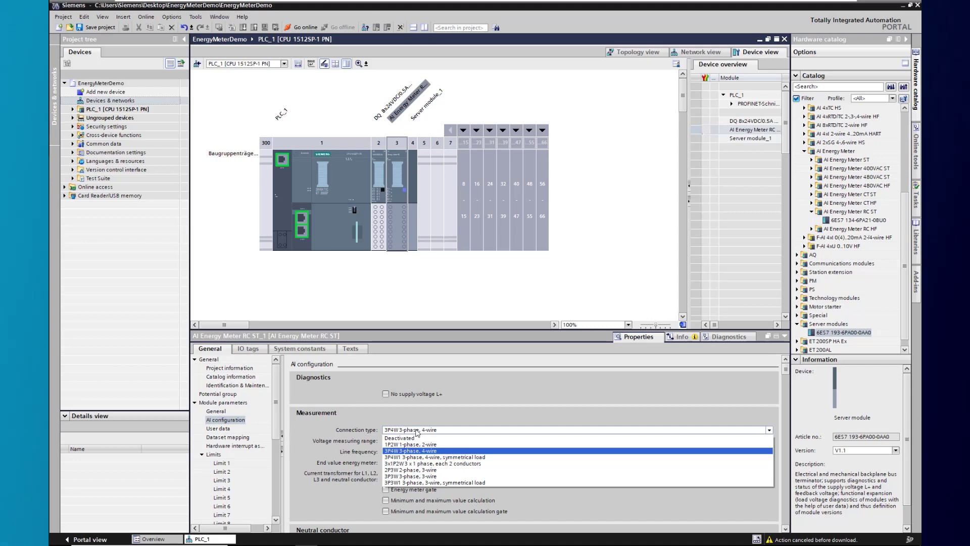
left_click(416, 431)
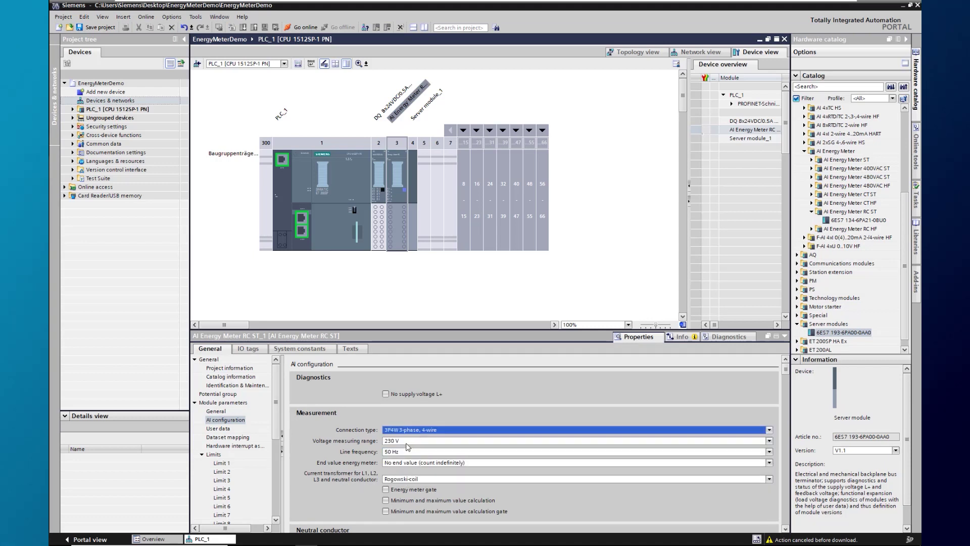
left_click(406, 442)
left_click(404, 452)
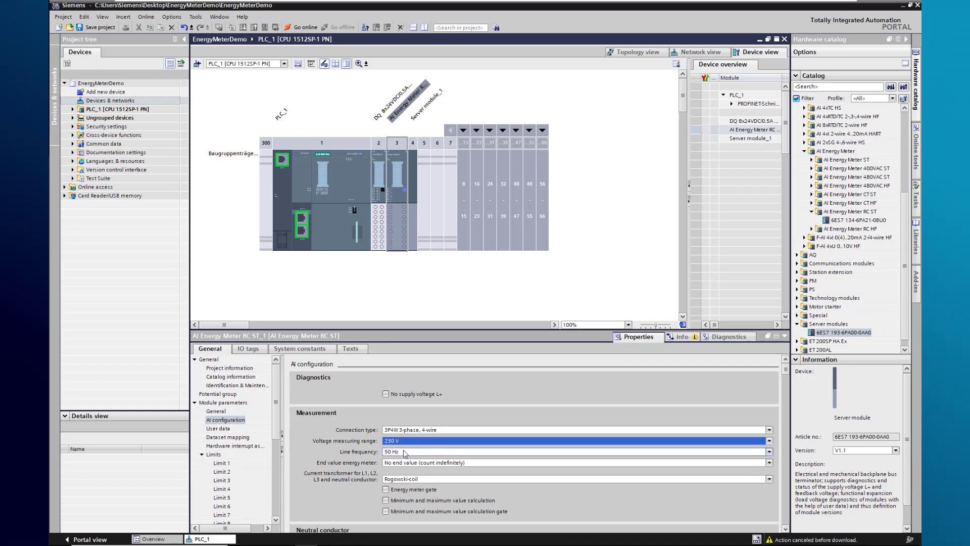
left_click(404, 451)
left_click(404, 451)
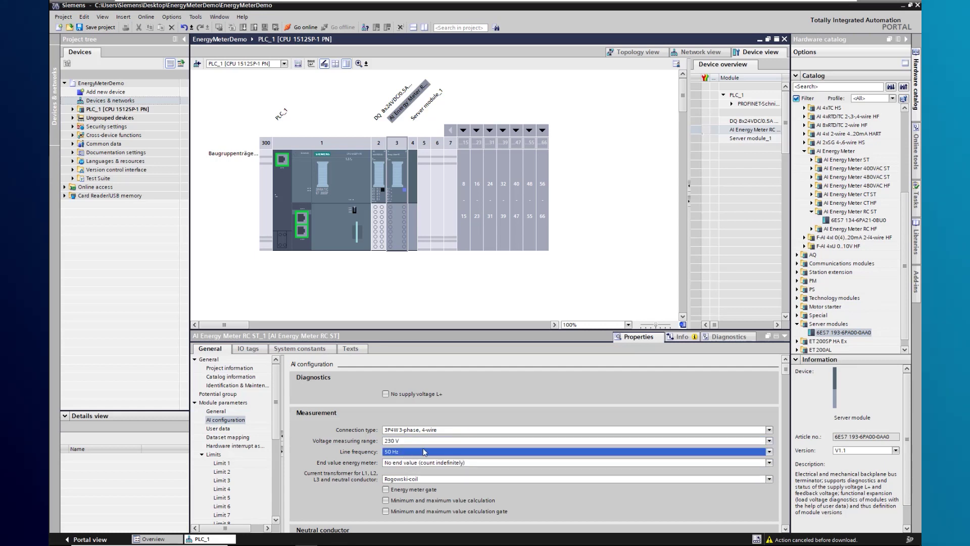
- Set the current transformer to Current-to-voltage converter and show the User data settings
left_click(785, 529)
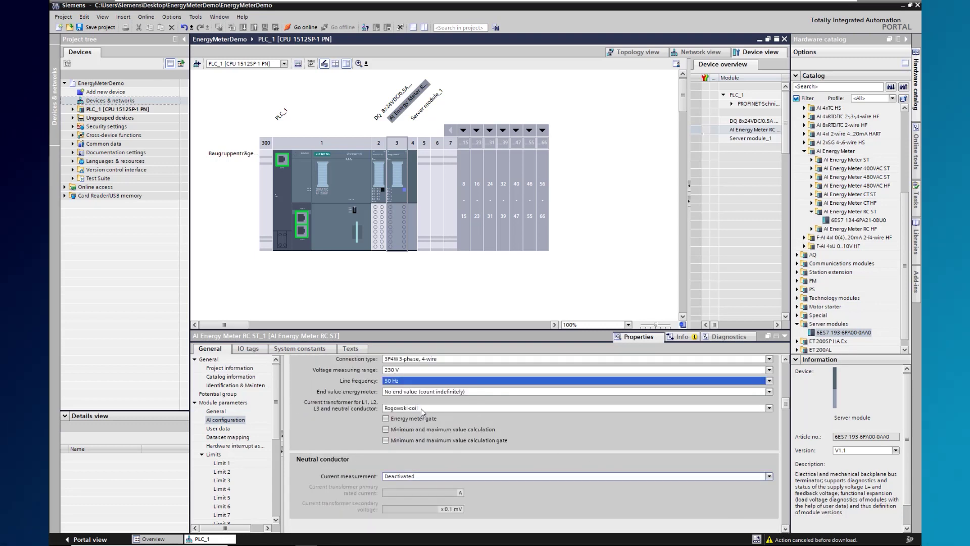
left_click(420, 408)
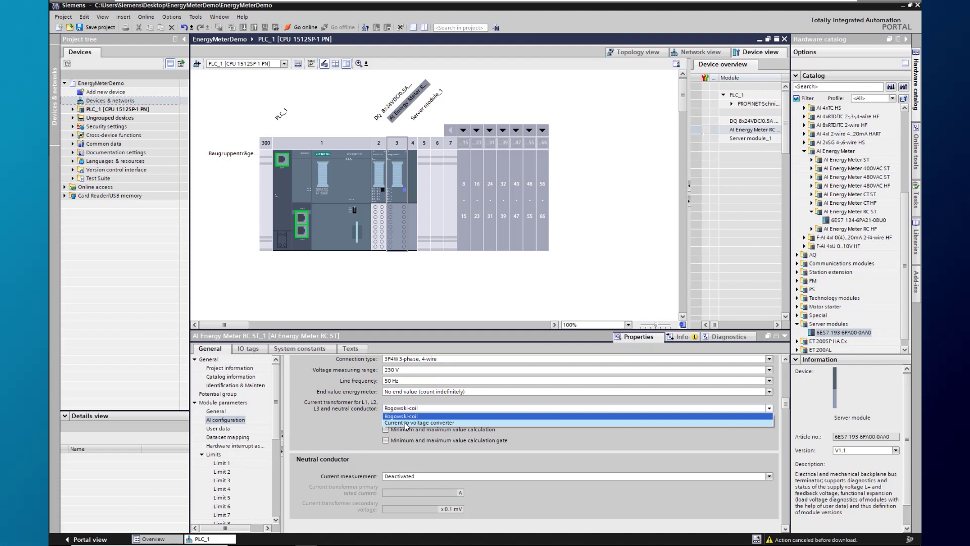
left_click(405, 424)
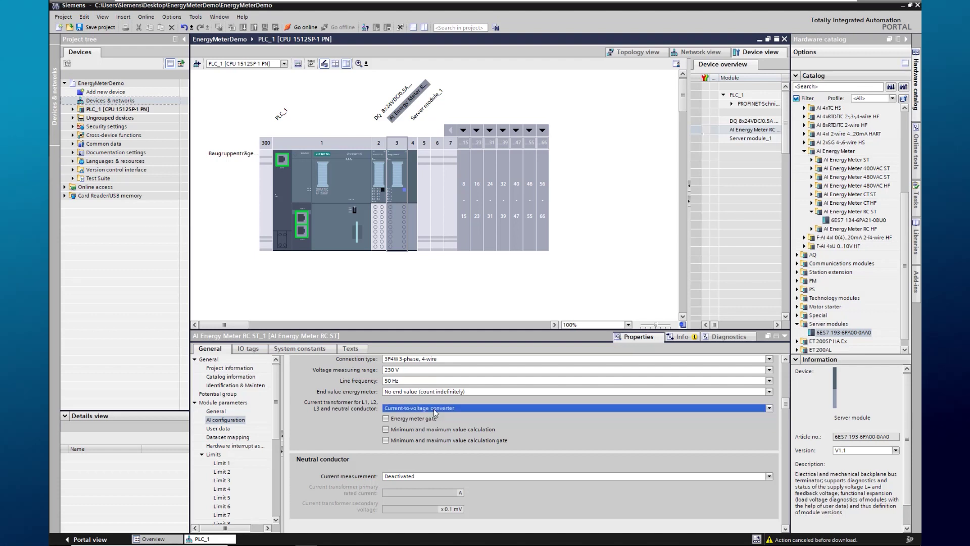
left_click(218, 429)
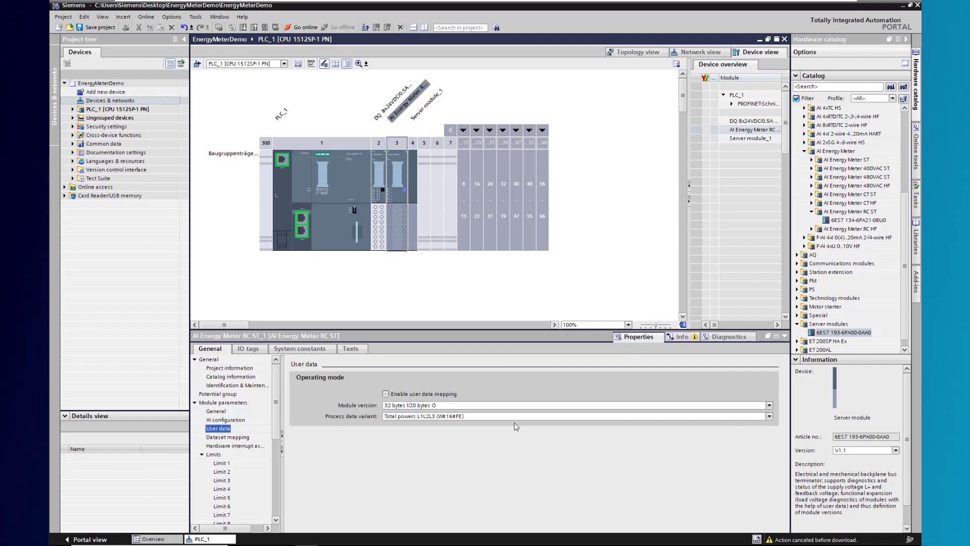
- Select the PLC_1 CPU in slot 1 as the download target
left_click(332, 203)
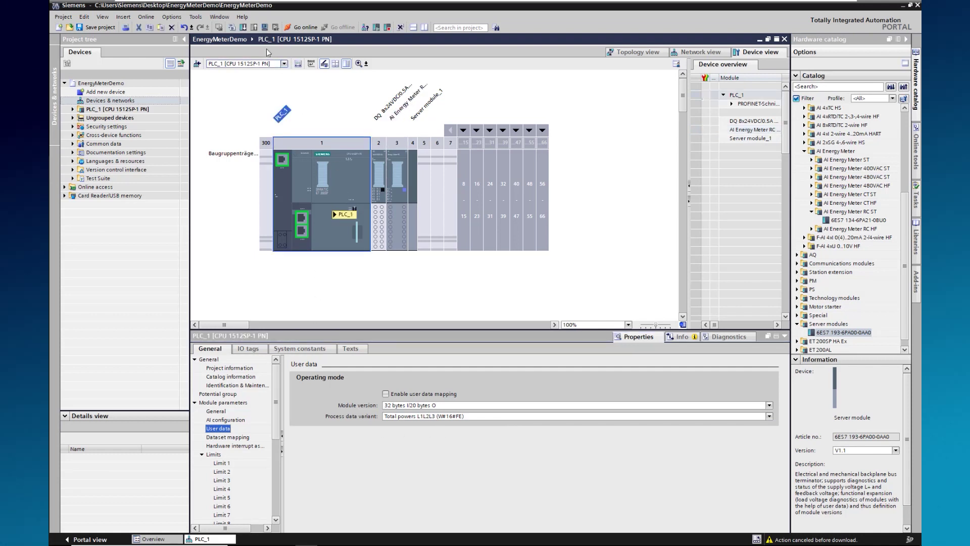
- Download the configuration to PLC_1, finish with Start module selected, and return to its properties
left_click(244, 27)
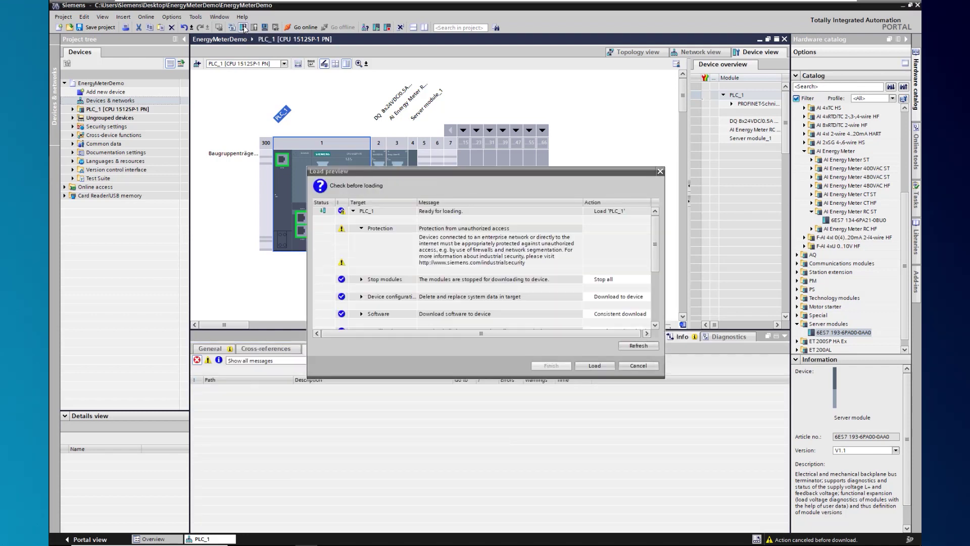
left_click(594, 365)
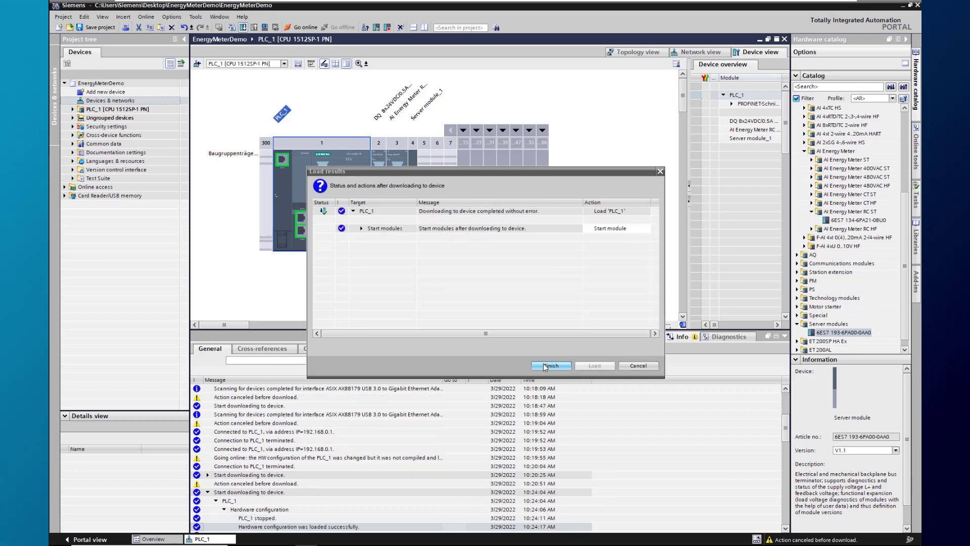
left_click(543, 364)
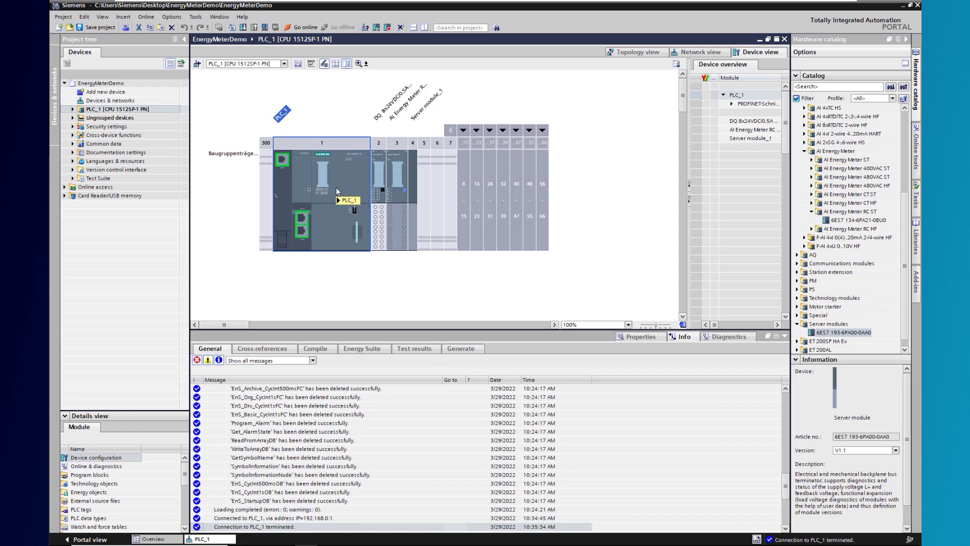
left_click(636, 336)
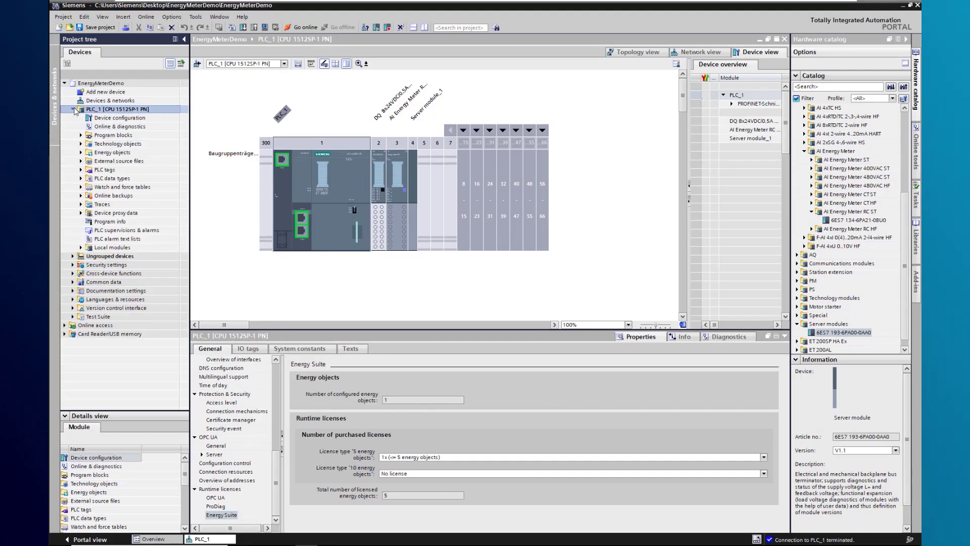
- Monitor all PLC tags live from Show all tags, then switch monitoring off
left_click(81, 169)
double_click(112, 179)
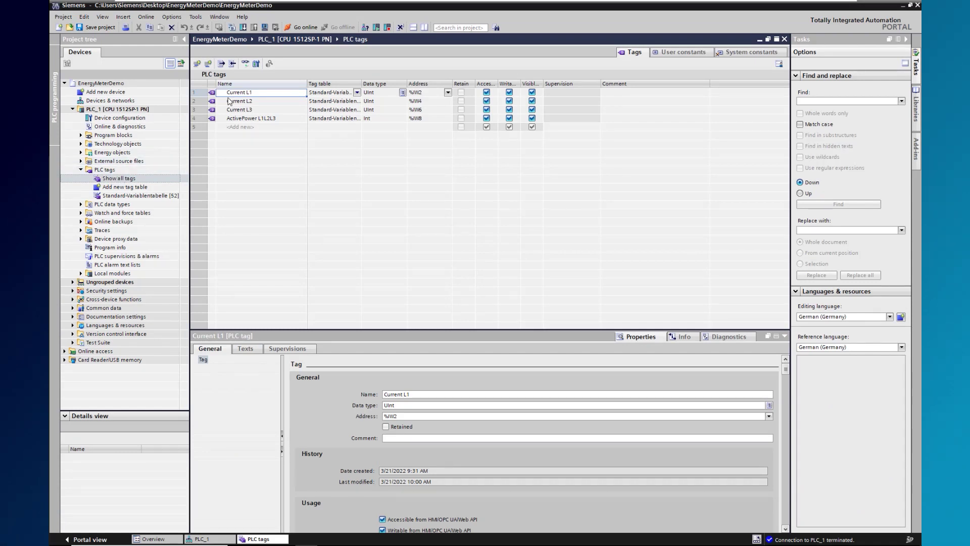
left_click(245, 64)
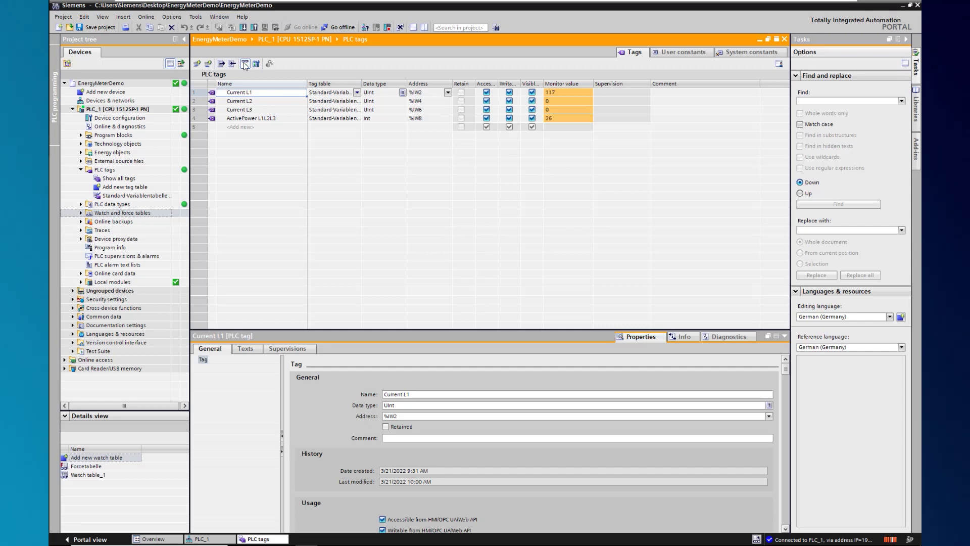
left_click(244, 64)
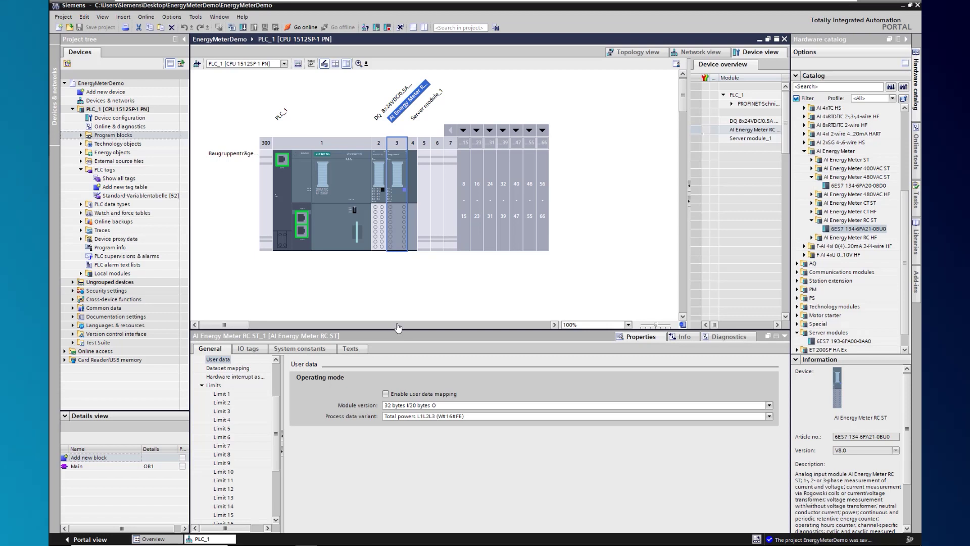
- Enable user data mapping and add active power, active energy import and export L1L2L3
left_click(386, 394)
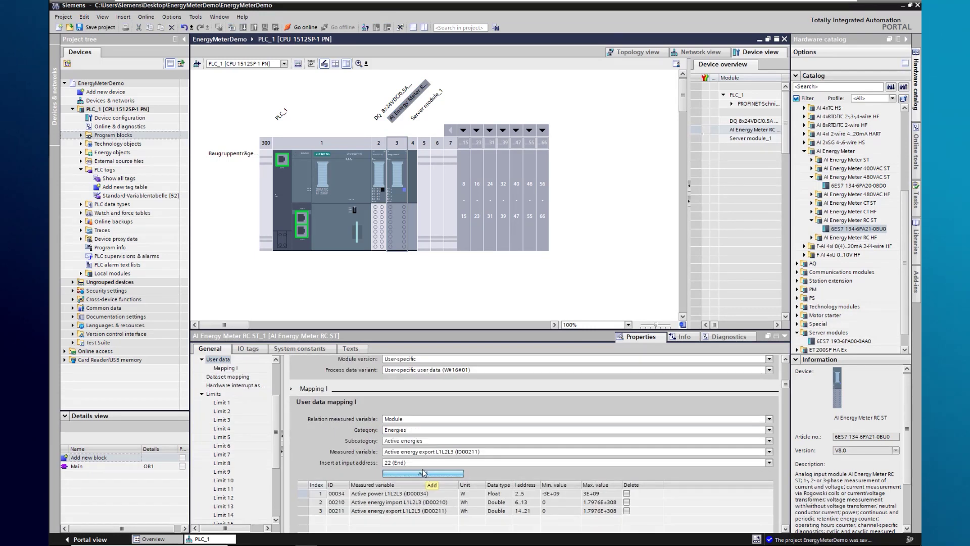
left_click(424, 473)
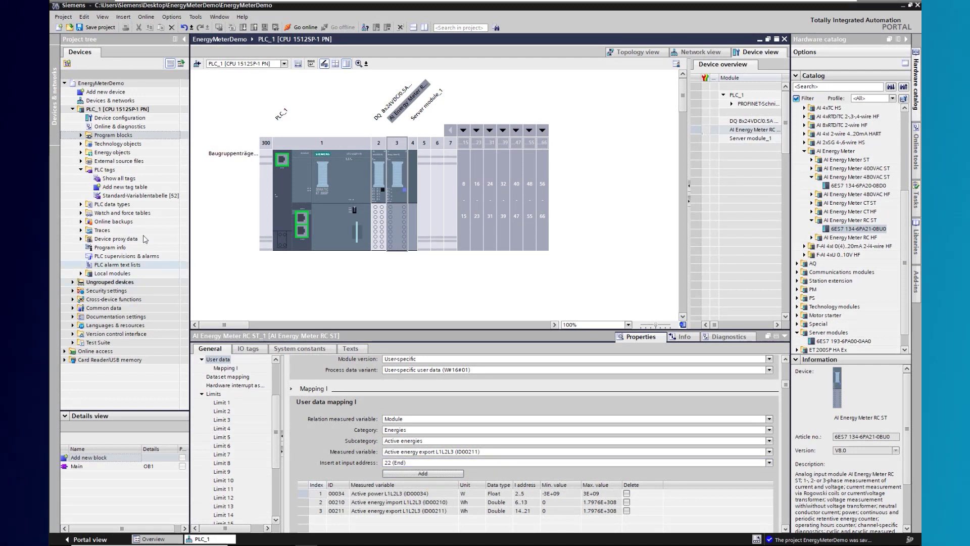
- Open Energy program settings and create Acquisition object table_1 under Energy acquisition
left_click(94, 153)
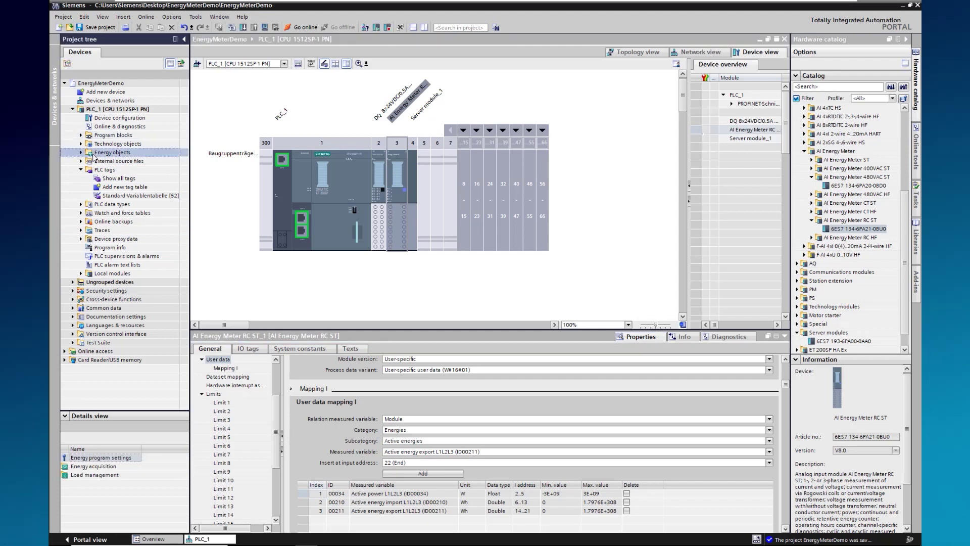
left_click(82, 152)
left_click(107, 162)
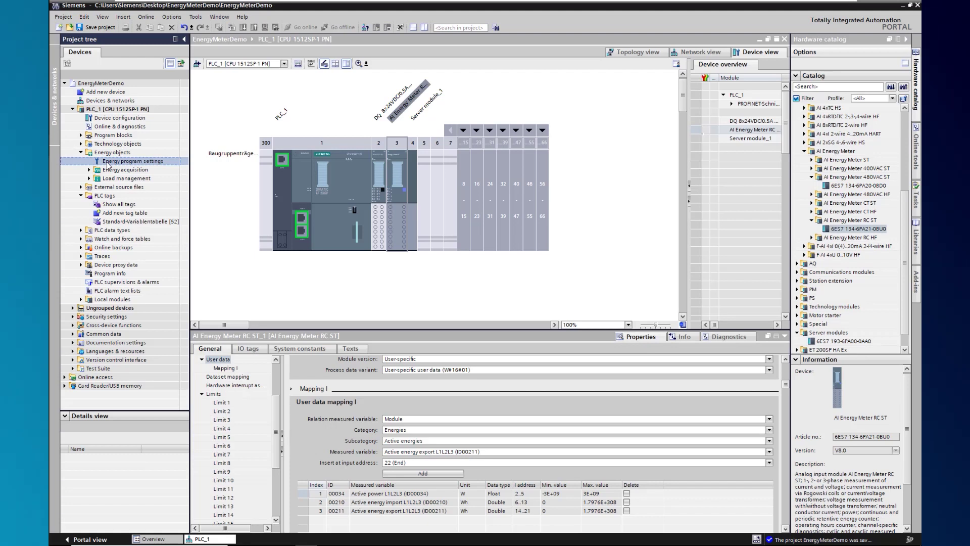
double_click(107, 162)
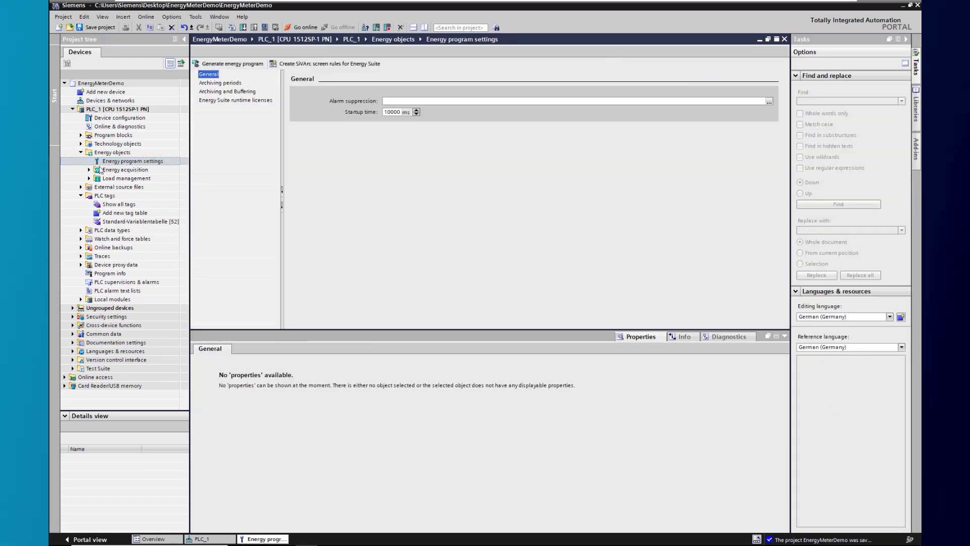
left_click(89, 170)
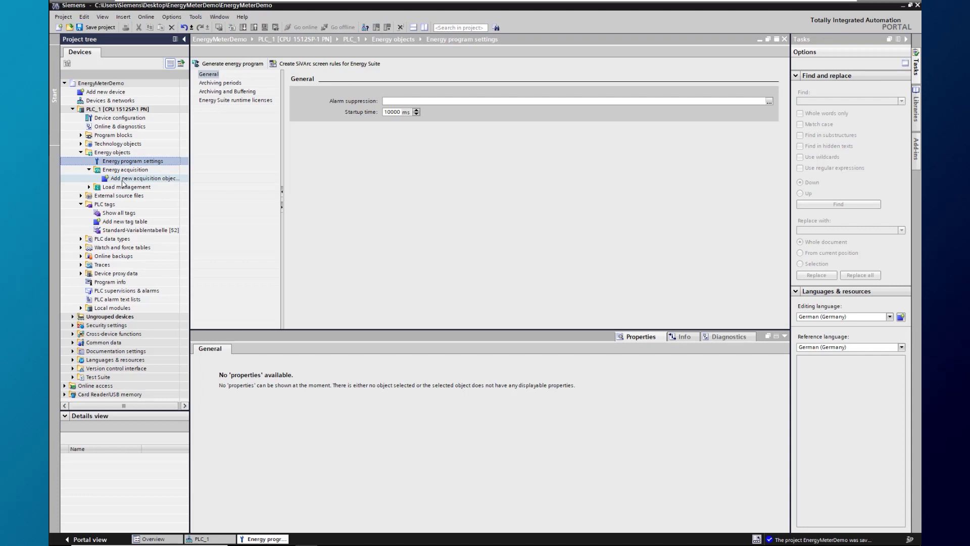
left_click(123, 178)
double_click(126, 180)
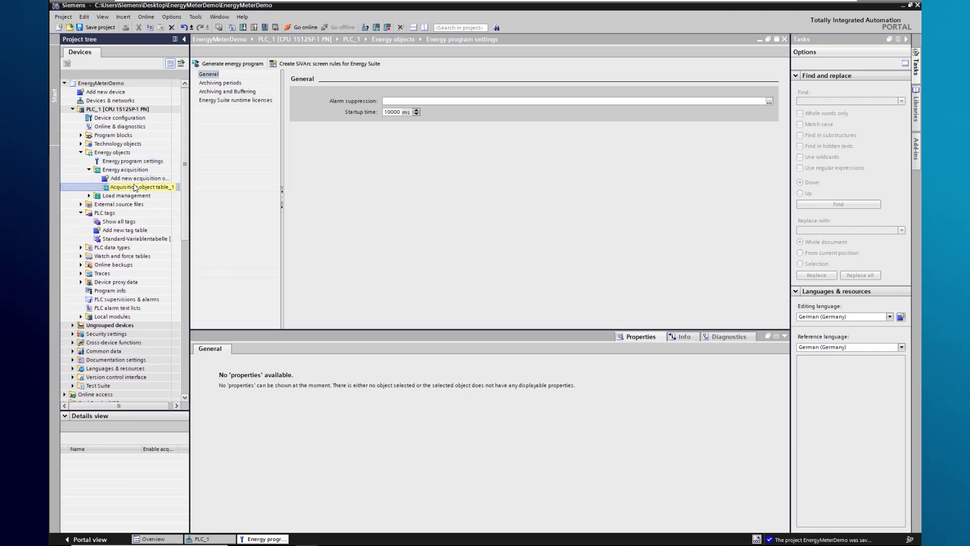
- Add a new acquisition object to Acquisition object table_1 and name it Infeed
double_click(135, 188)
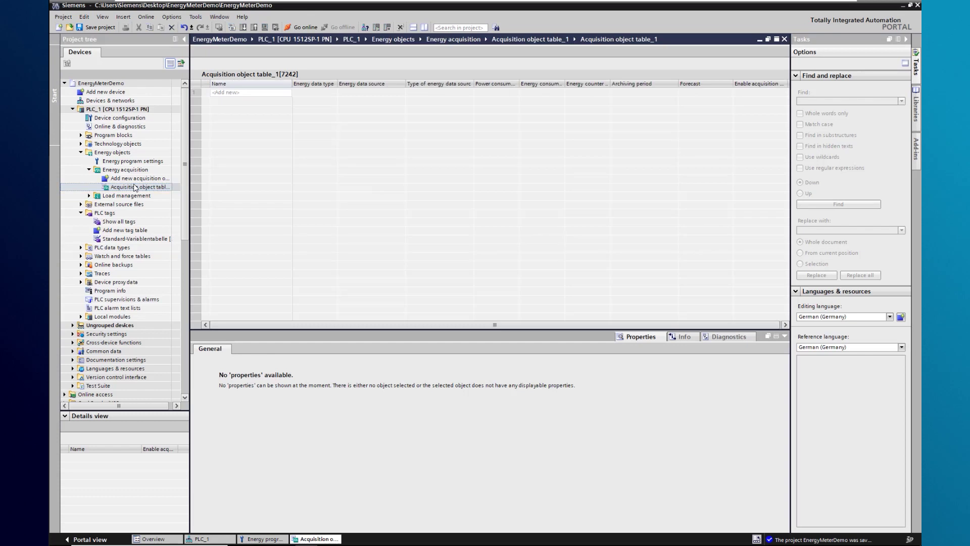
double_click(234, 93)
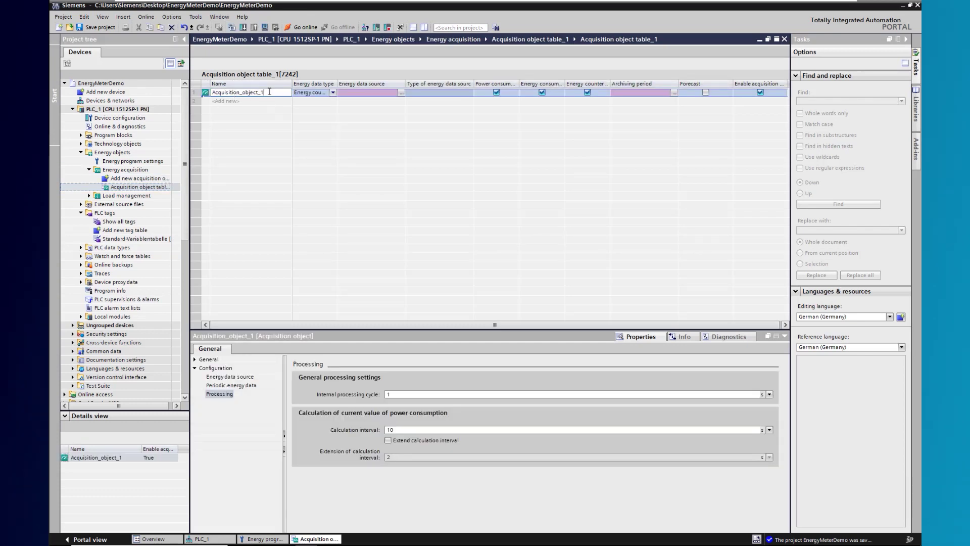
left_click_drag(269, 91, 203, 95)
key("BackSpace")
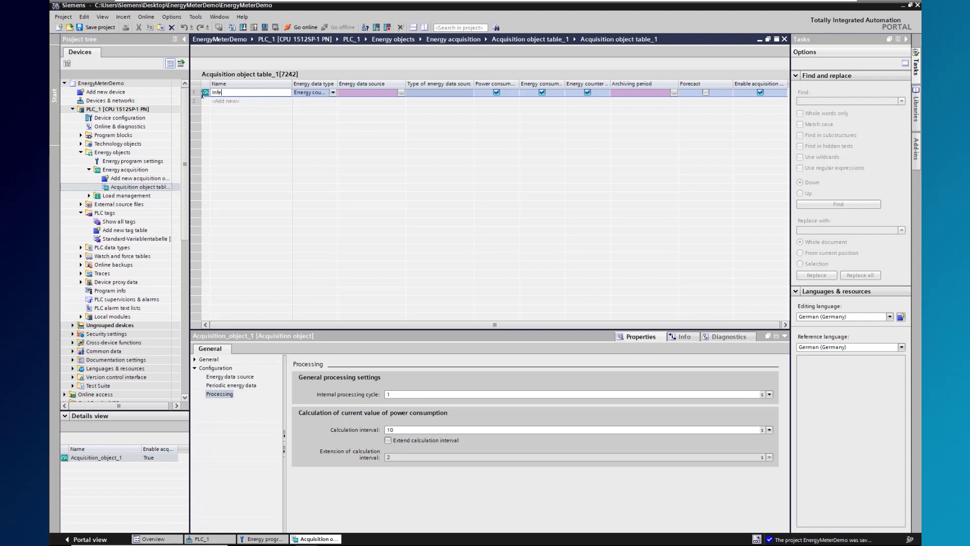
key("Return")
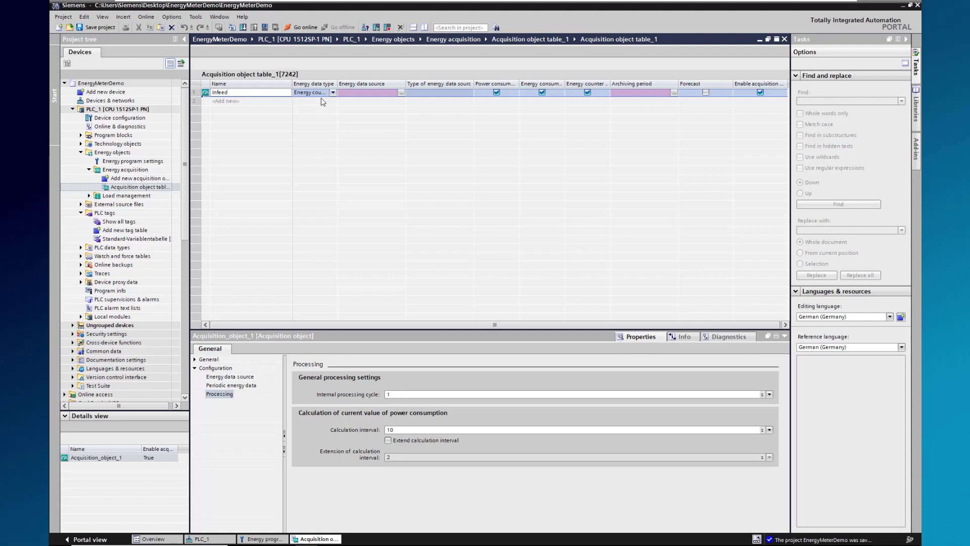
- Source Infeed from the AI EnergyMeter 480VAC ST with Period_15min archiving
left_click(401, 93)
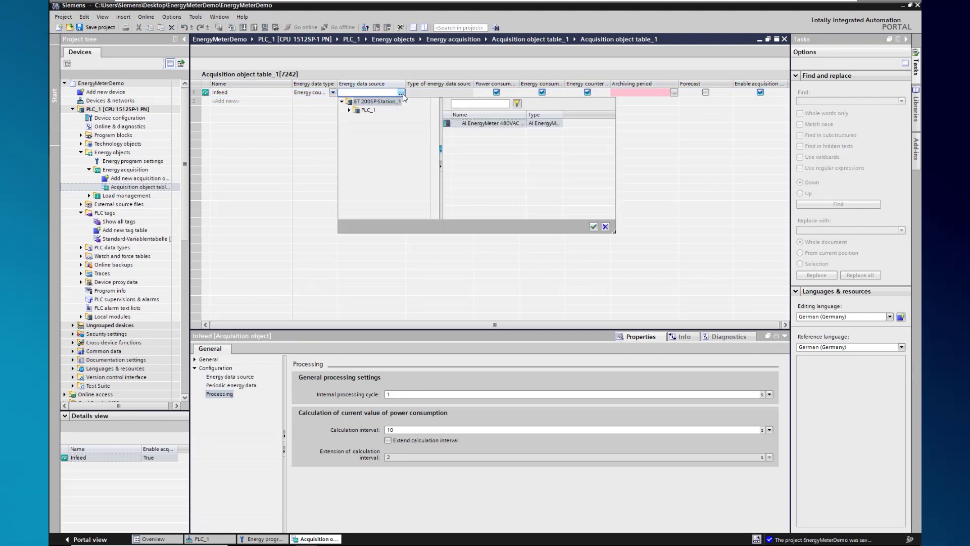
double_click(482, 124)
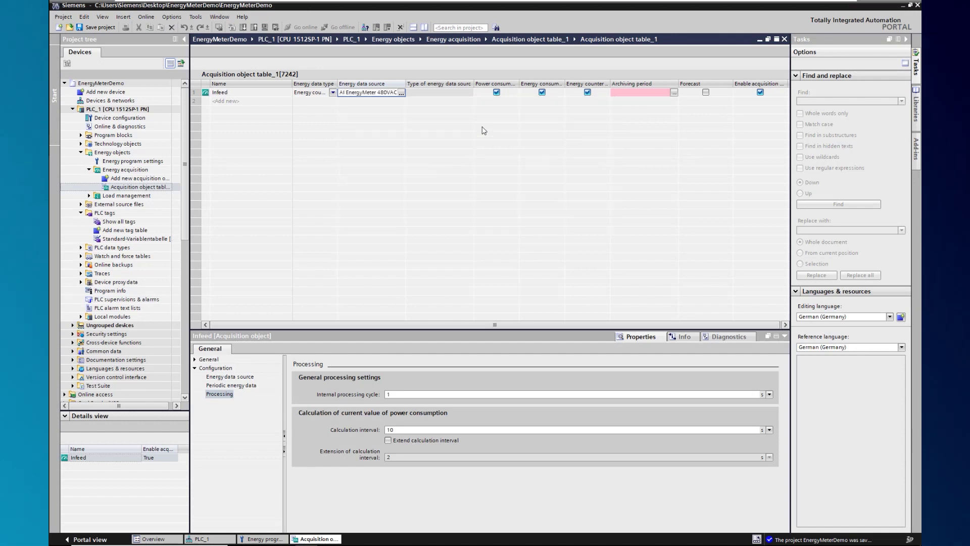
left_click(674, 93)
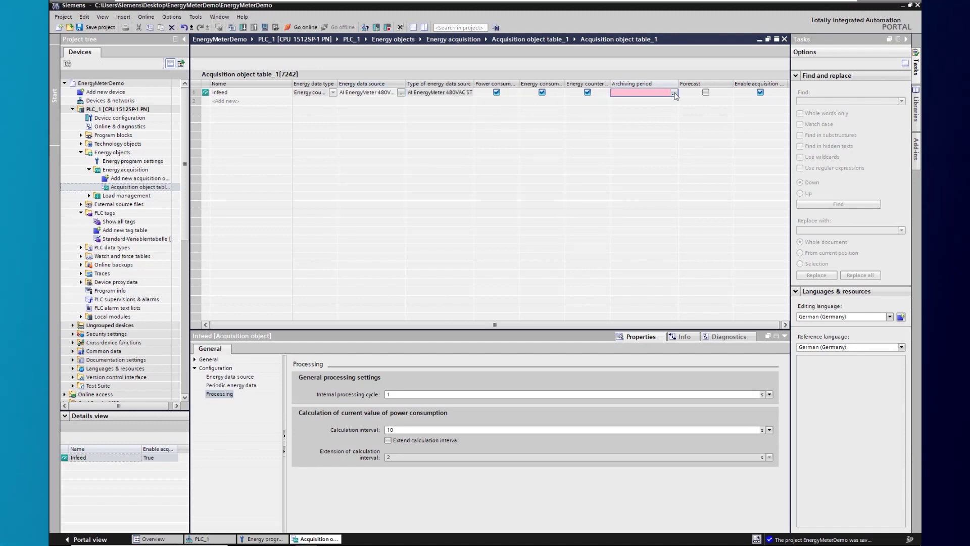
double_click(647, 133)
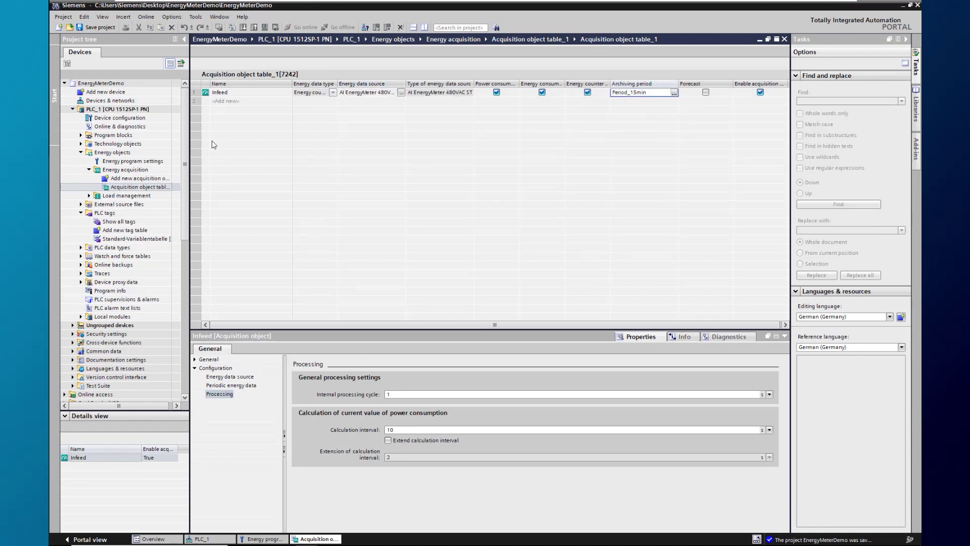
double_click(147, 161)
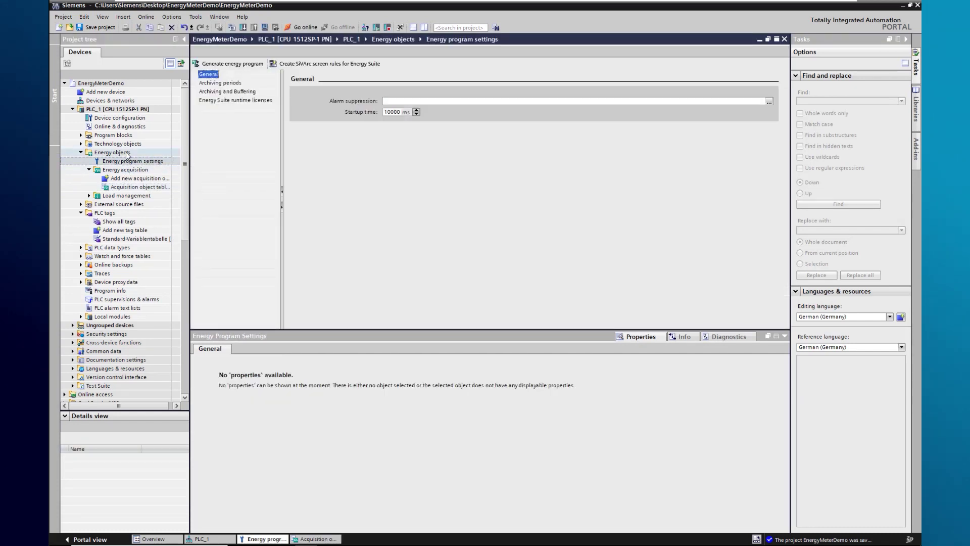
- Generate the energy program from Energy objects and acknowledge the success message with 0 errors
right_click(126, 154)
left_click(141, 160)
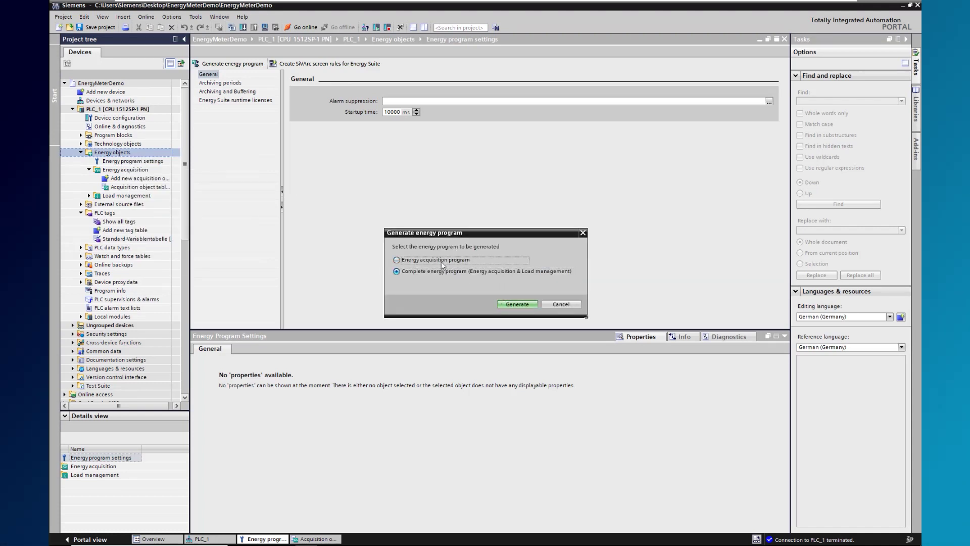
left_click(442, 262)
left_click(513, 304)
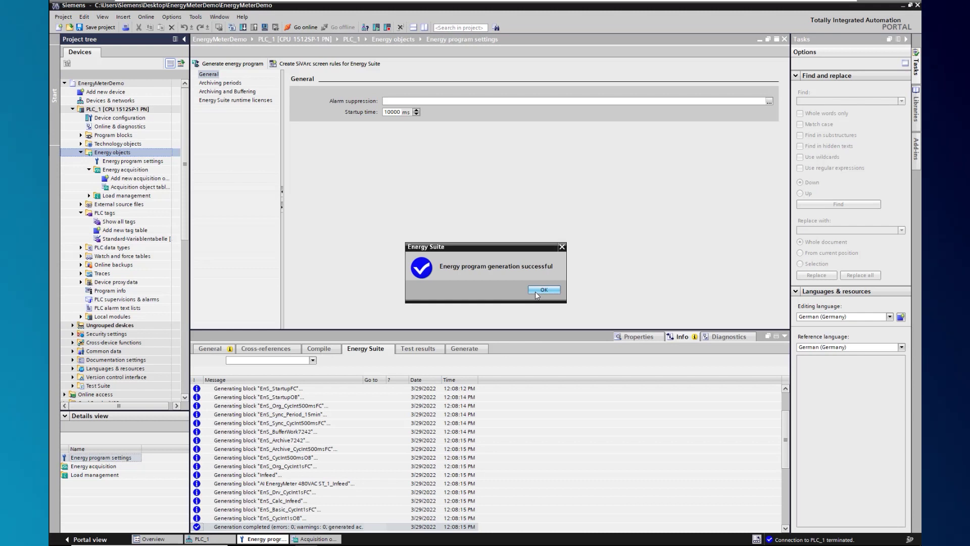
left_click(535, 292)
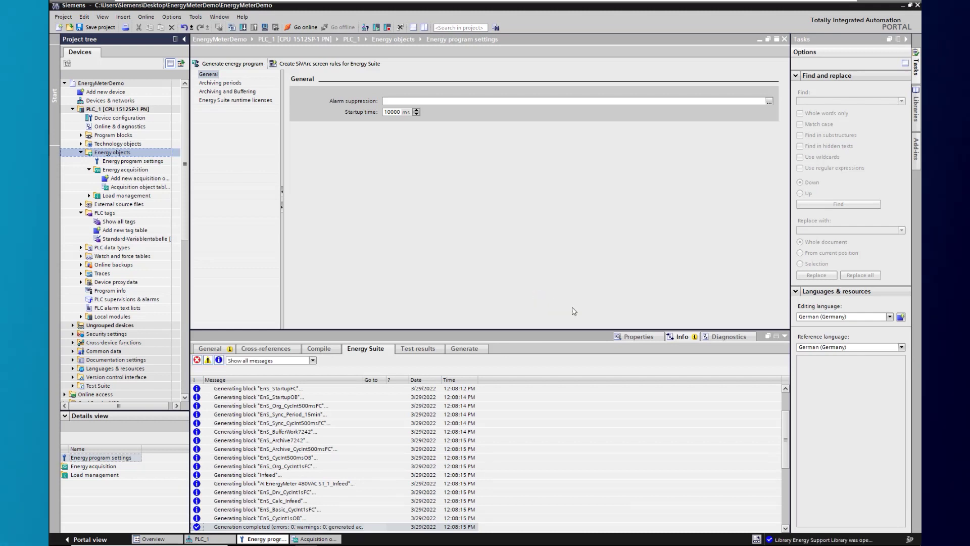
- Download only the software changes to PLC_1 with Stop all modules selected, then finish loading
left_click(472, 245)
right_click(123, 109)
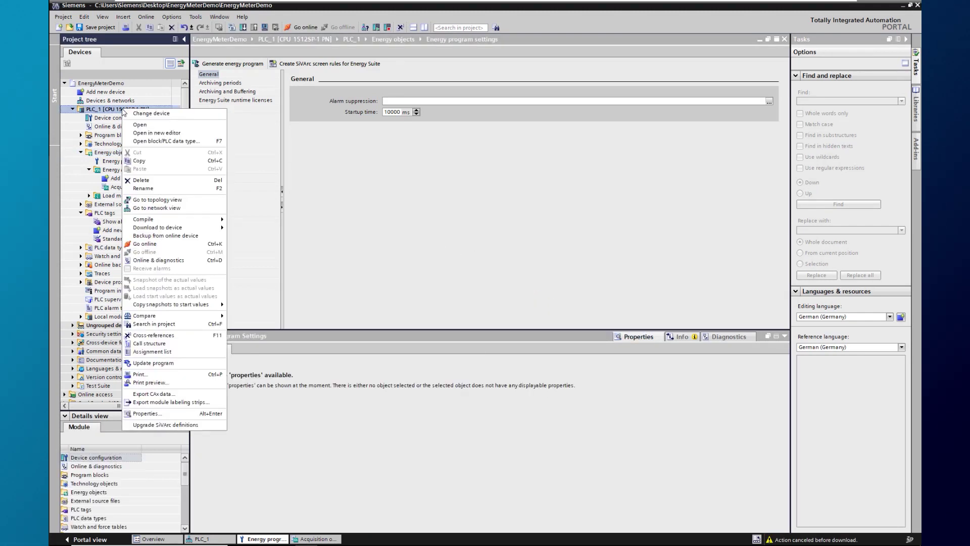
mouse_move(177, 228)
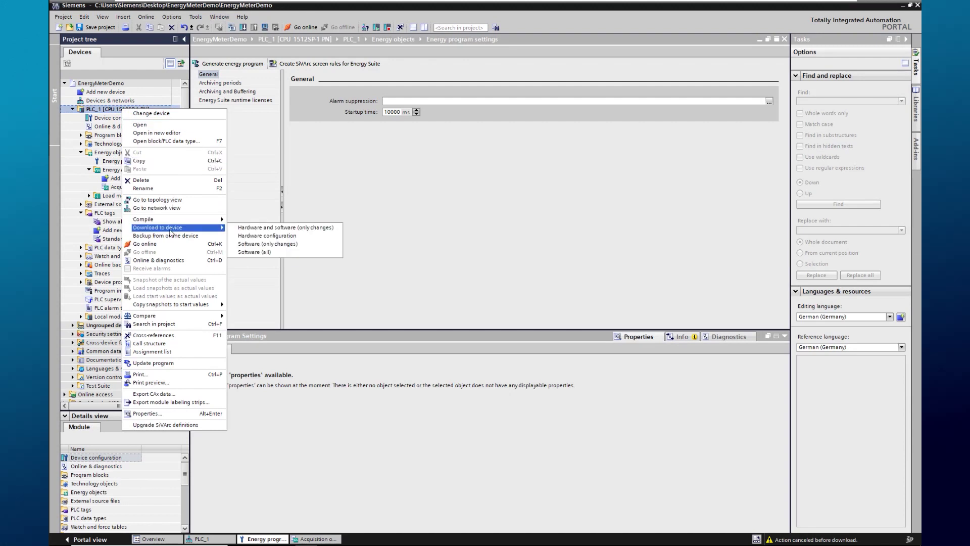
left_click(269, 243)
left_click(646, 229)
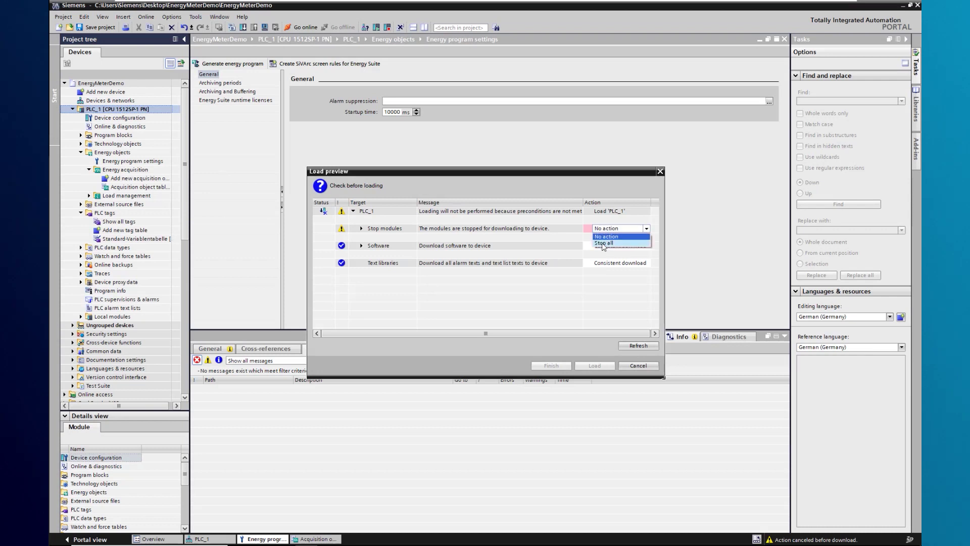
left_click(619, 241)
left_click(586, 365)
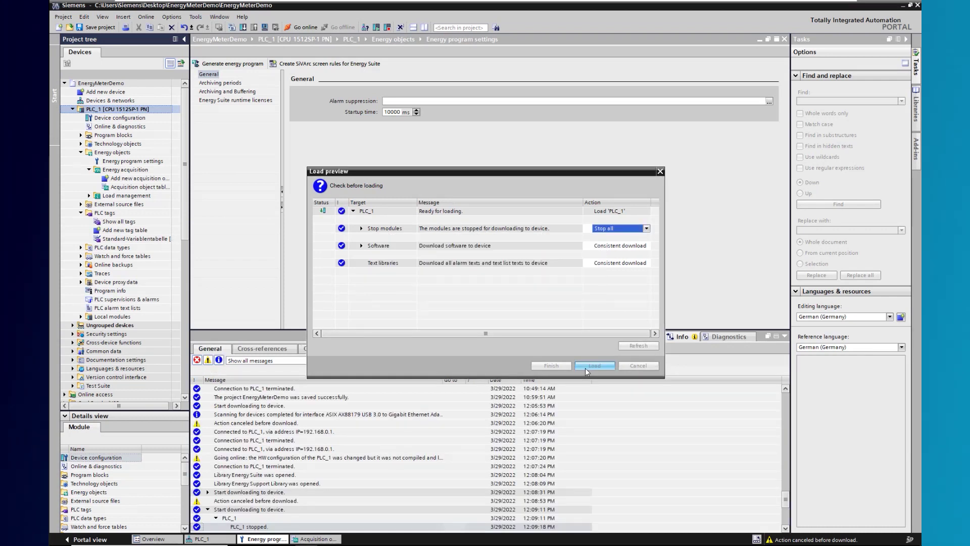
left_click(559, 367)
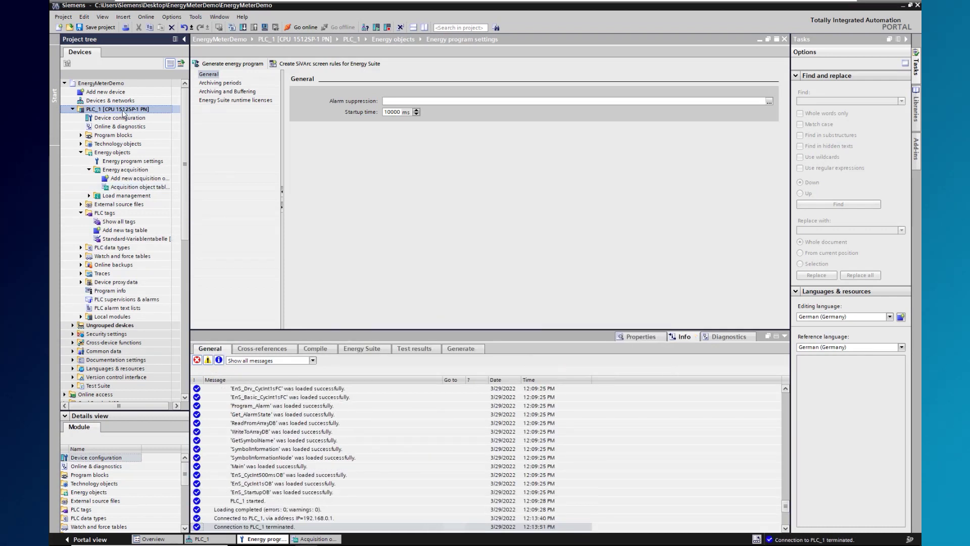
- Expand Program blocks to the Acquisition object table, select Infeed [DB7] and list its energyMeta, energyBasic, bufferDB elements
left_click(639, 336)
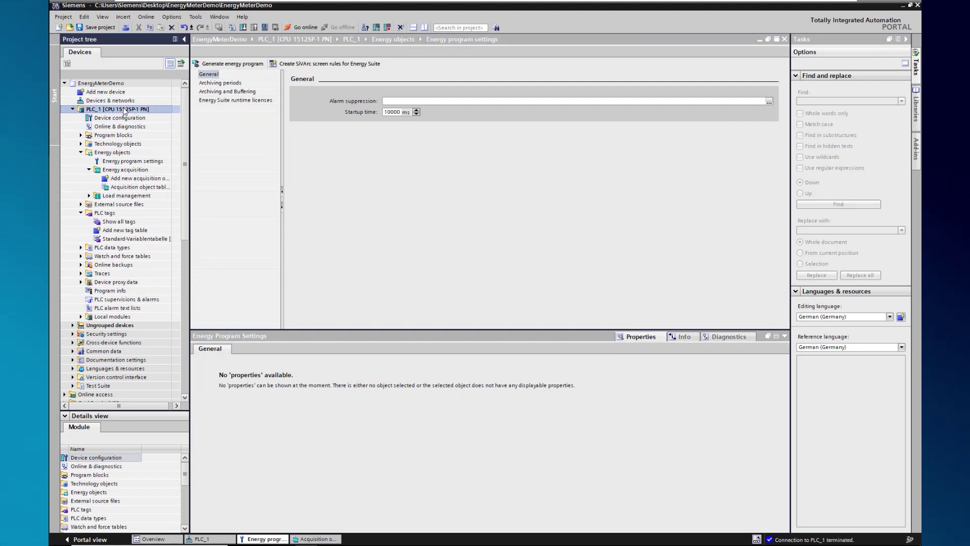
left_click(81, 135)
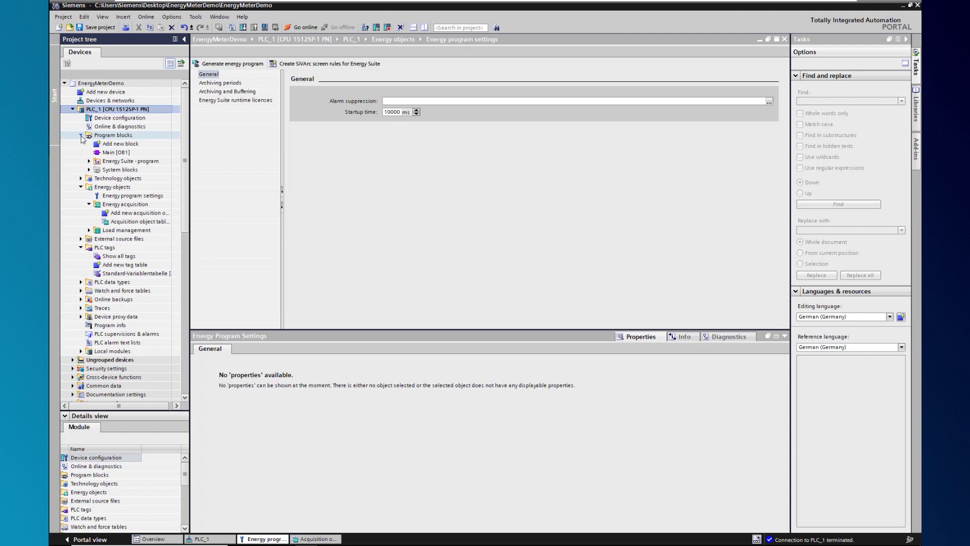
left_click(89, 161)
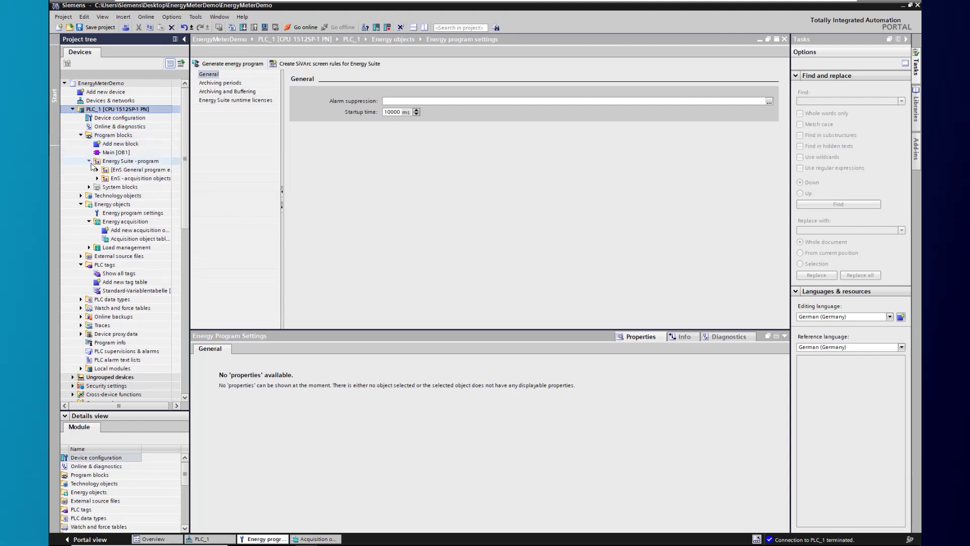
left_click(97, 179)
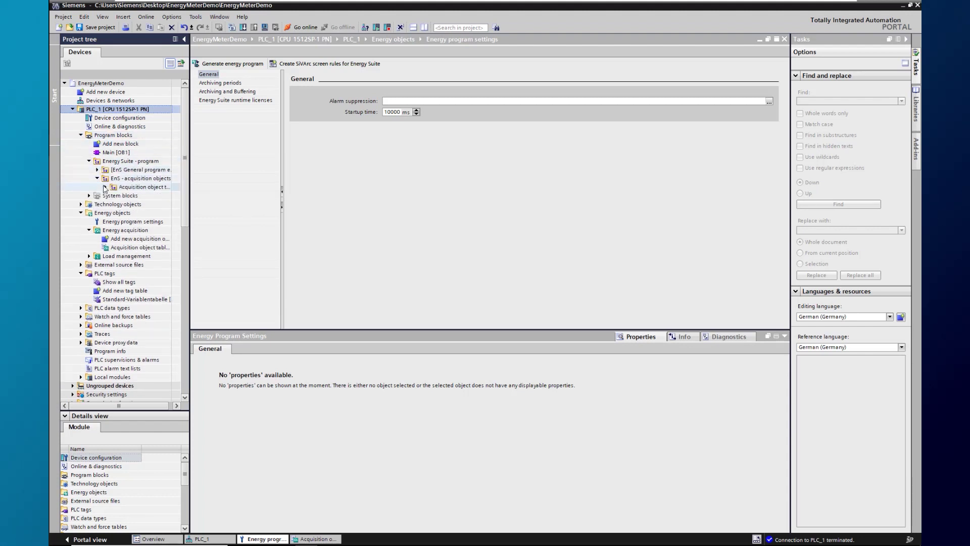
left_click(105, 187)
left_click(134, 195)
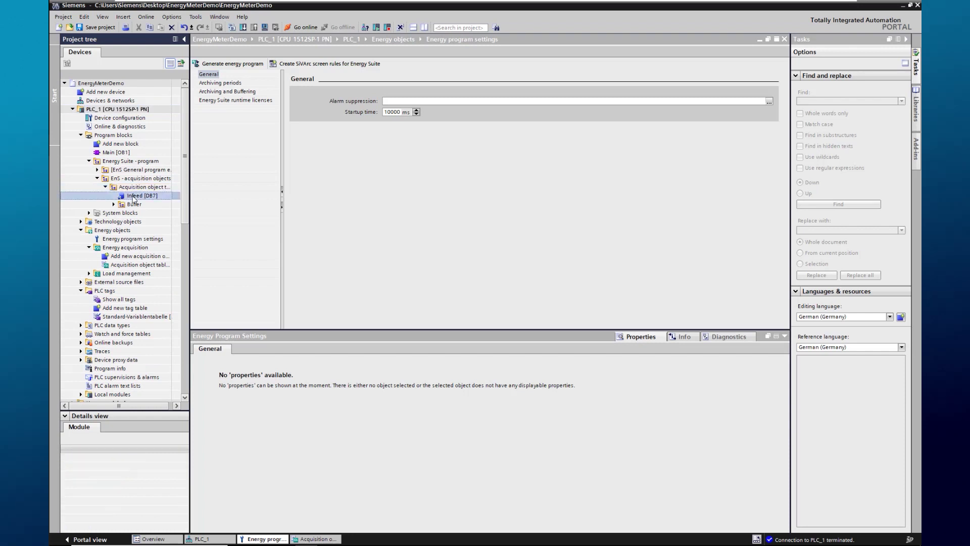
left_click(74, 384)
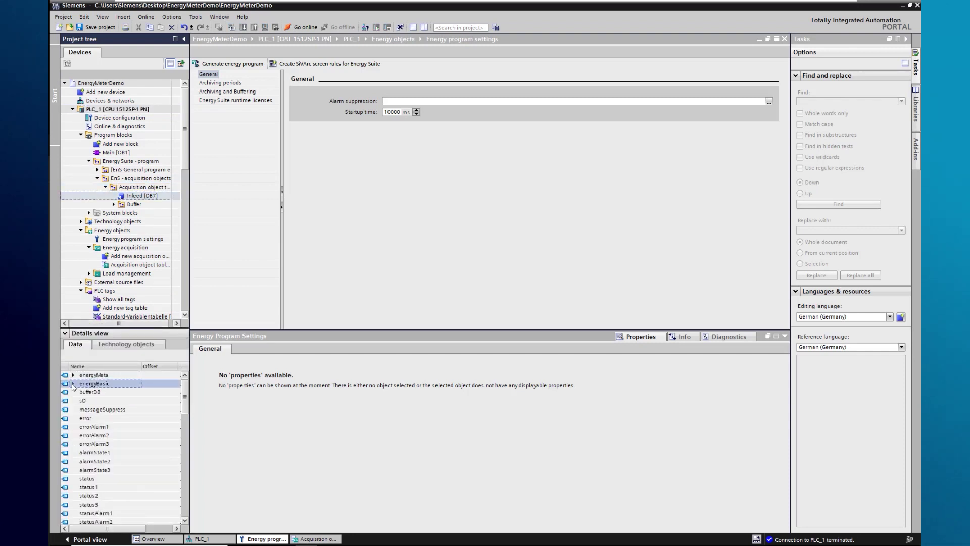
- Open Infeed [DB7], expand energyBasic, and monitor its values live from PLC_1
double_click(135, 196)
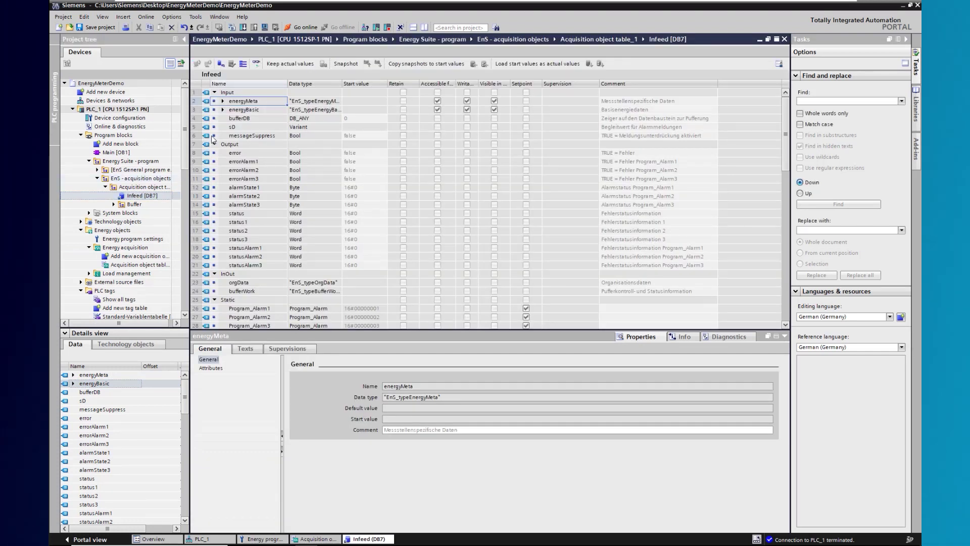
left_click(222, 110)
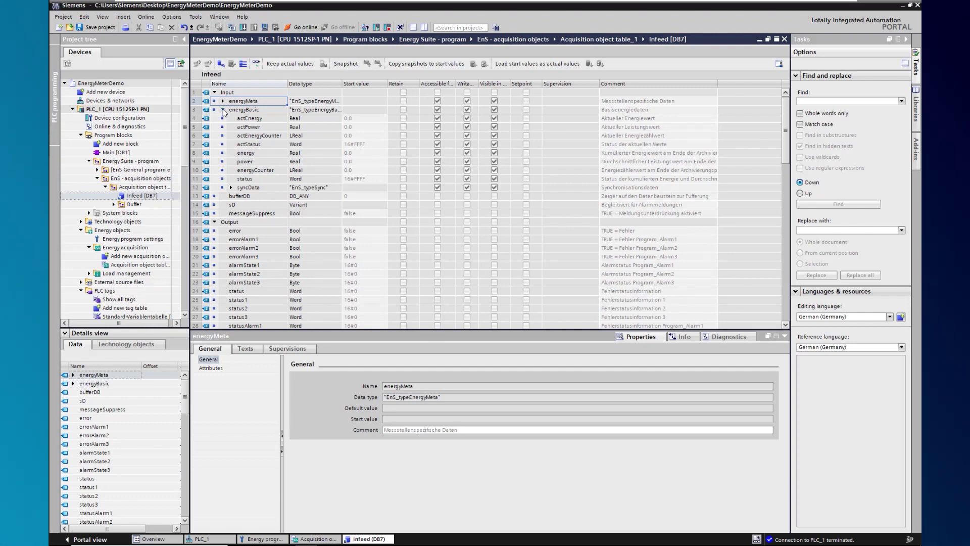
left_click(256, 64)
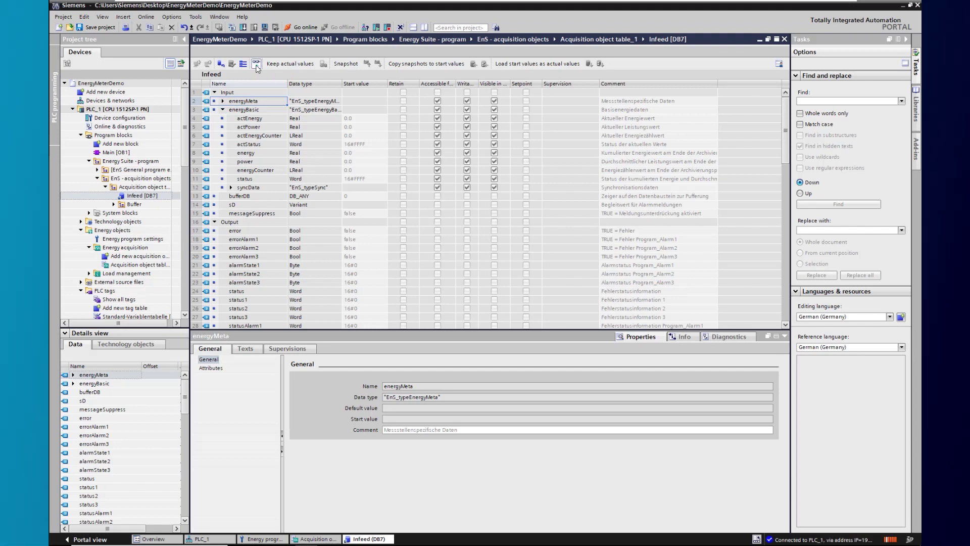